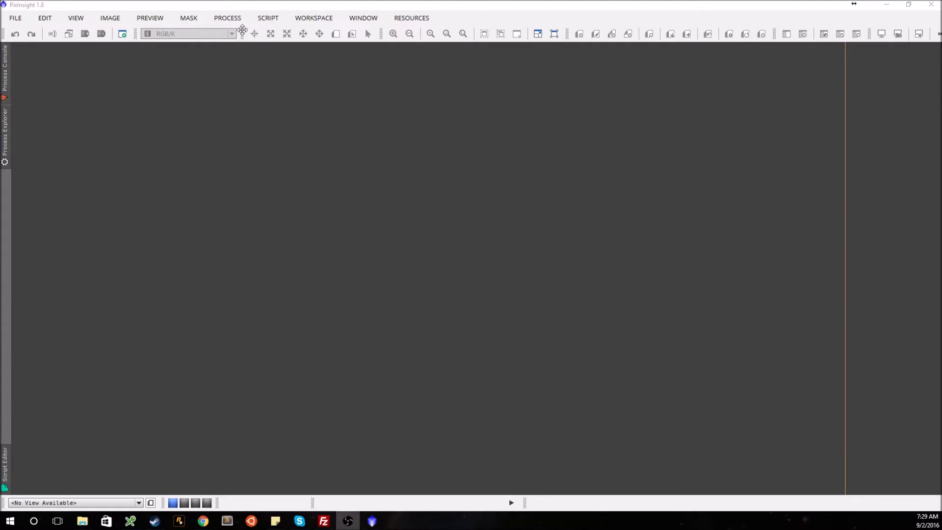
Launch DynamicBackgroundExtraction from the Process menu's All Processes list.
click(226, 18)
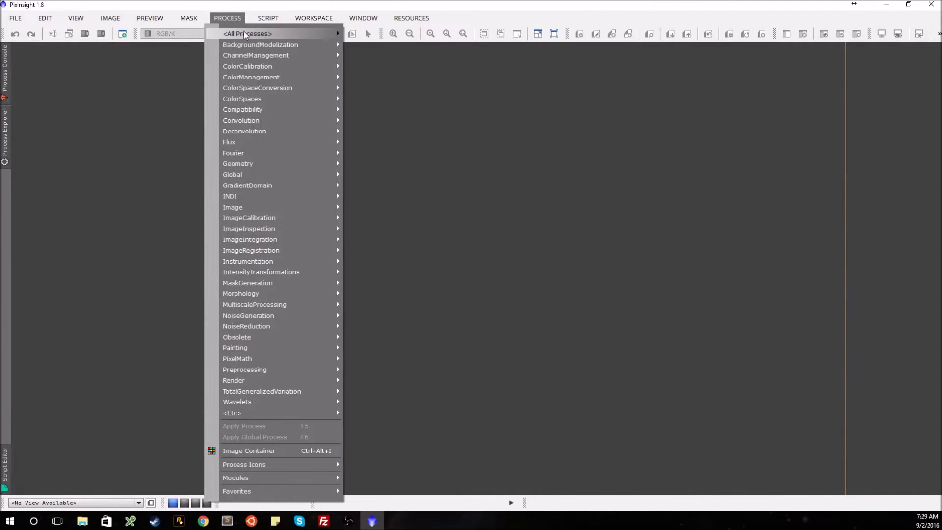
mouse_move(247, 34)
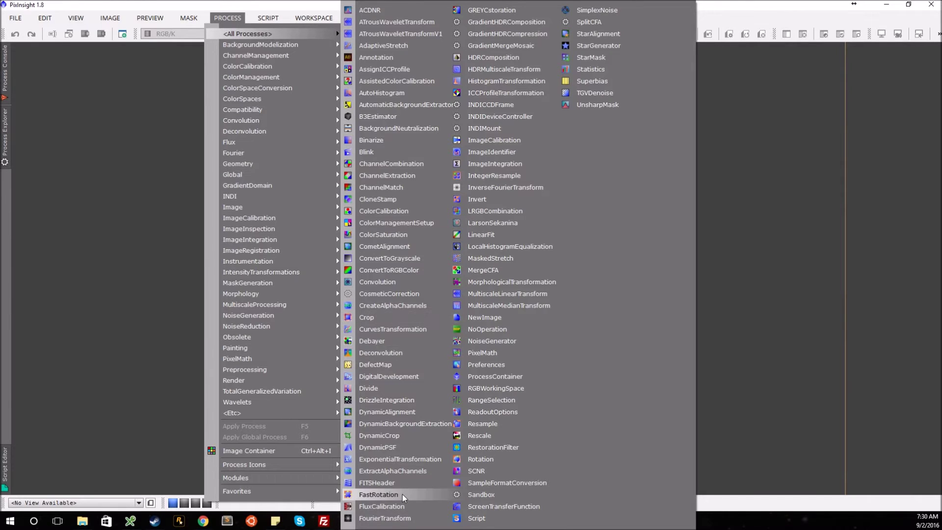
click(422, 426)
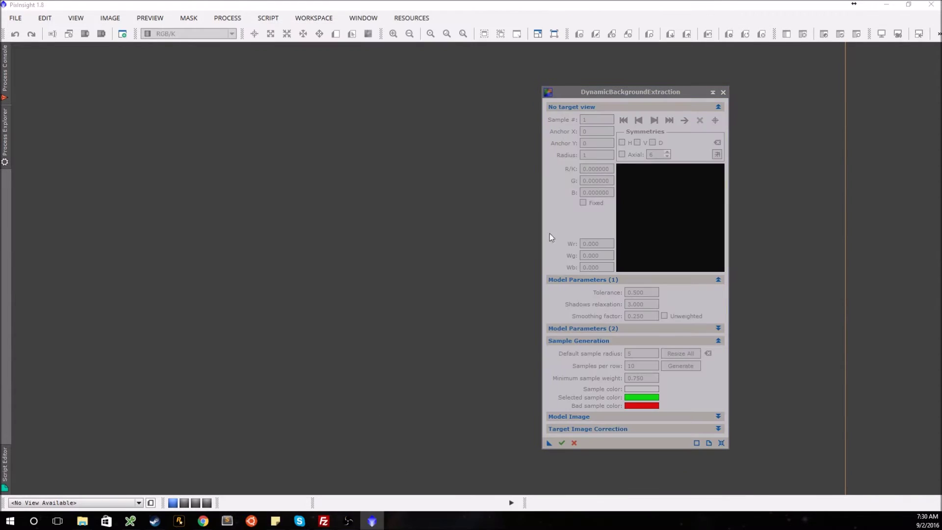
Open a single dumbbell light frame from the Astrophotography folder, then close it.
click(10, 21)
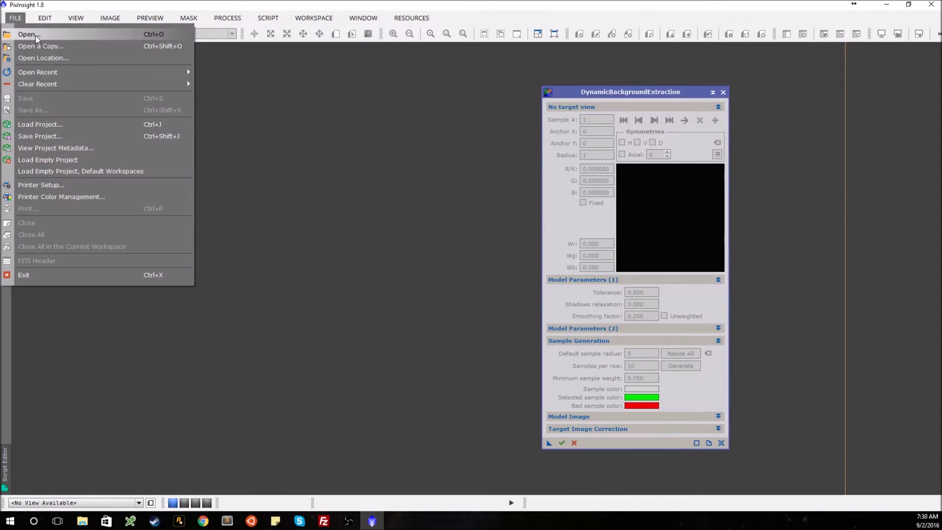
click(15, 35)
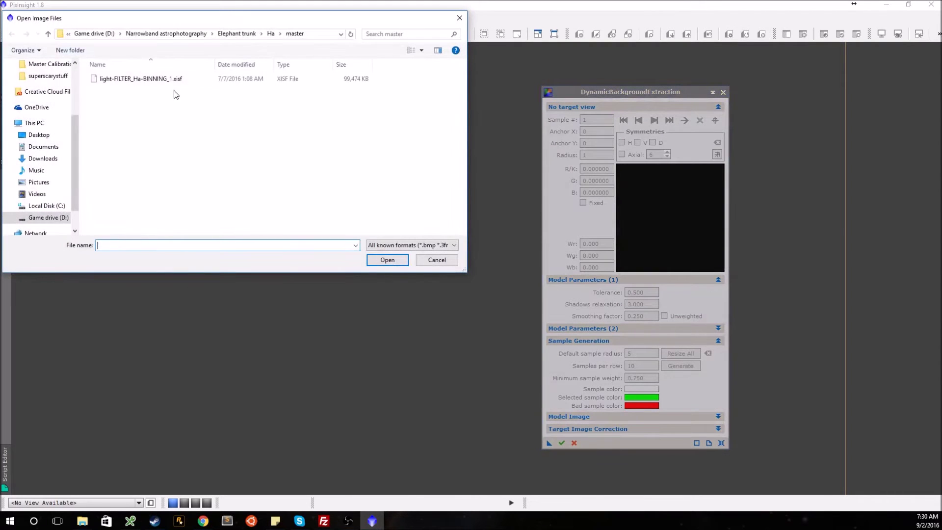
click(97, 33)
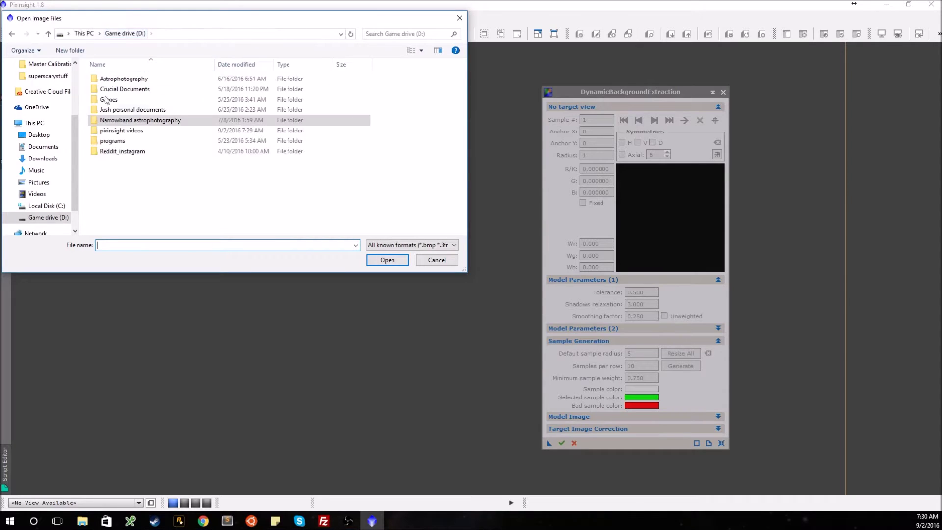
double_click(111, 78)
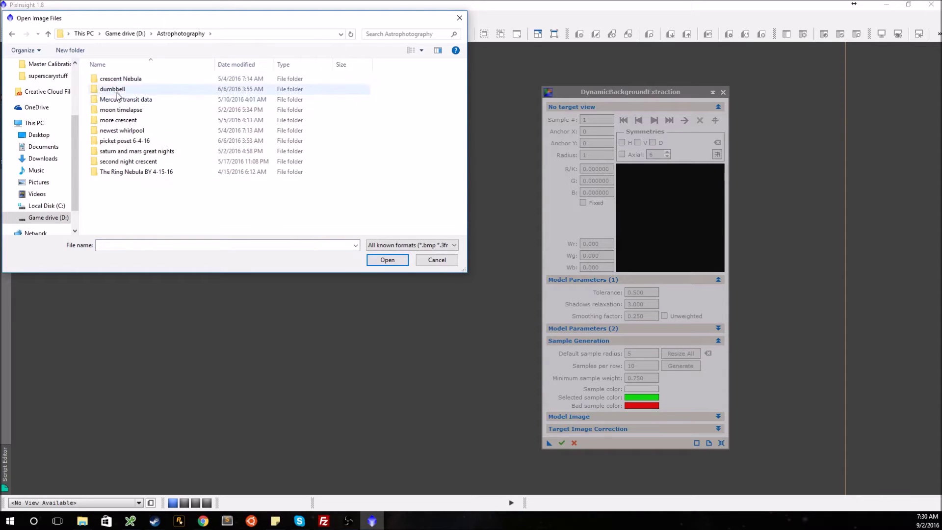
double_click(113, 89)
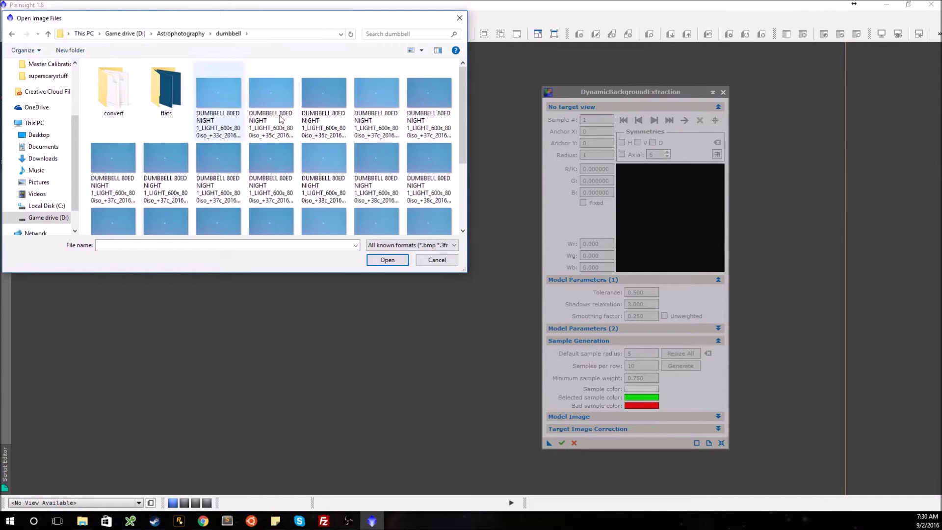
double_click(378, 101)
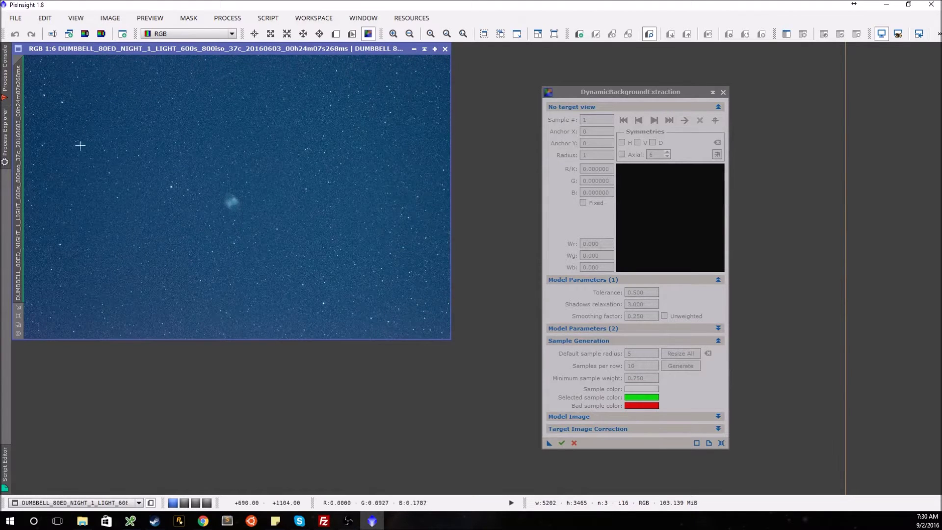
click(446, 49)
Open the stacked master light-BINNING_1.xisf and auto-stretch it with Ctrl+A.
click(15, 18)
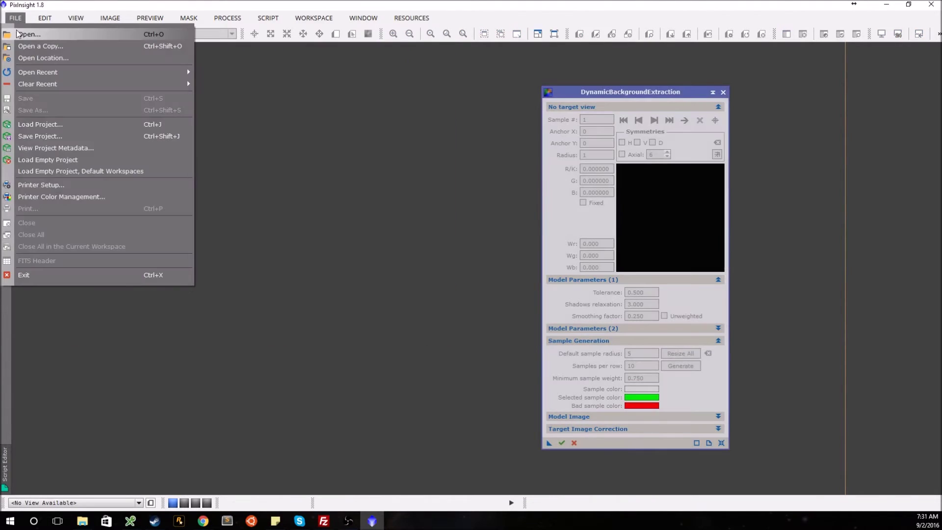
click(24, 36)
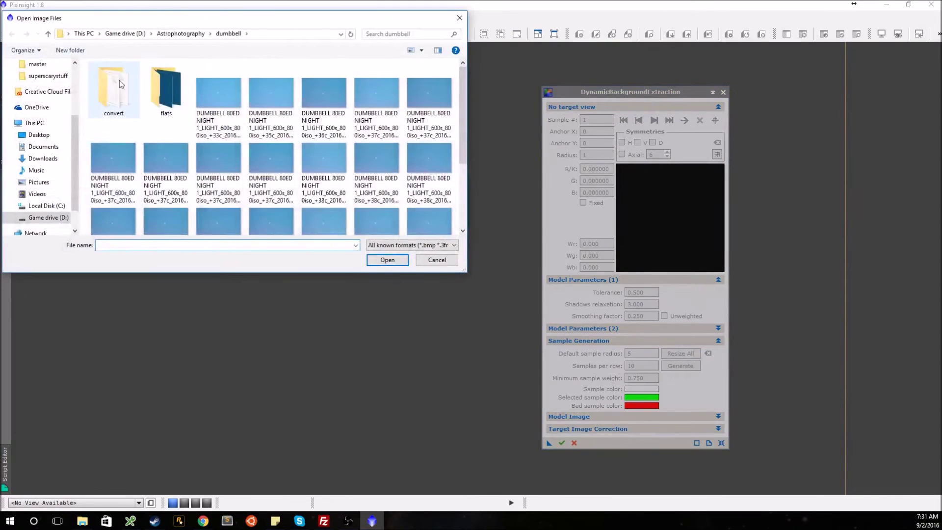
double_click(122, 89)
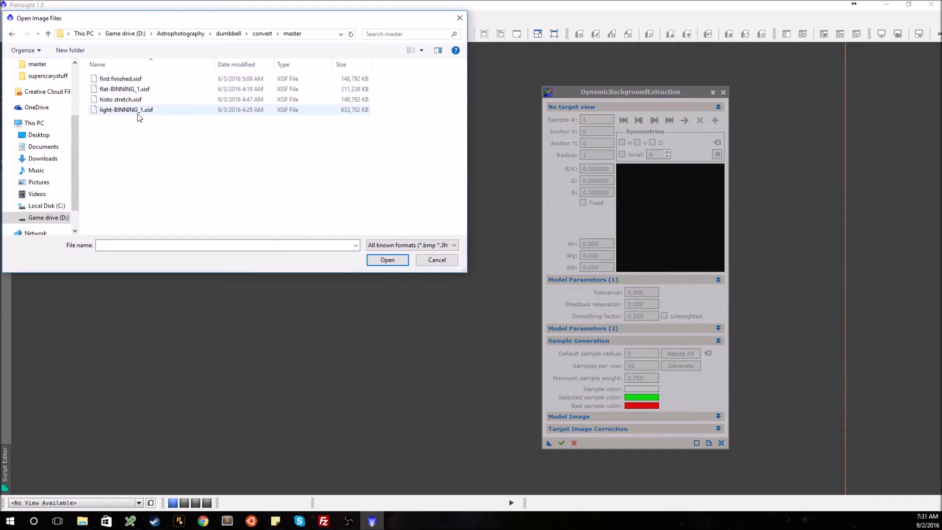
double_click(138, 111)
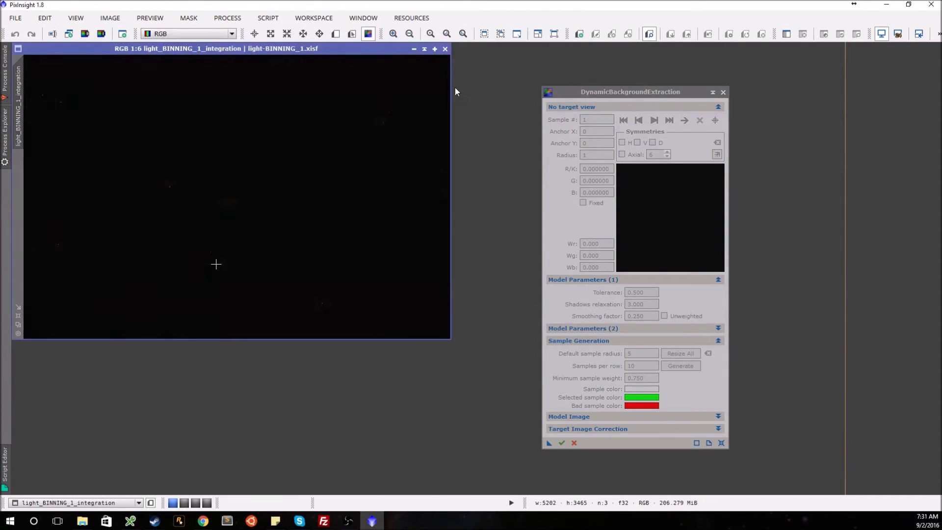
key(ctrl+a)
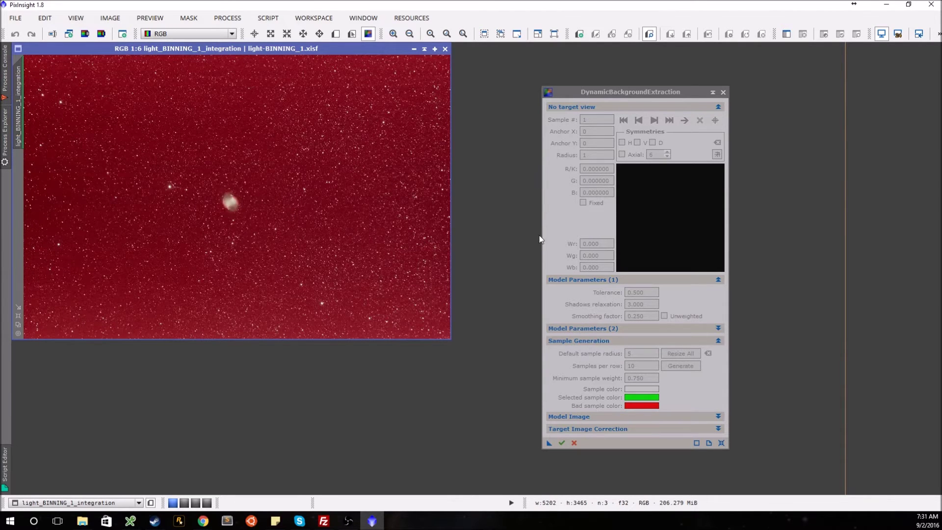
Close DynamicBackgroundExtraction and relaunch it for the stacked integration image.
click(651, 94)
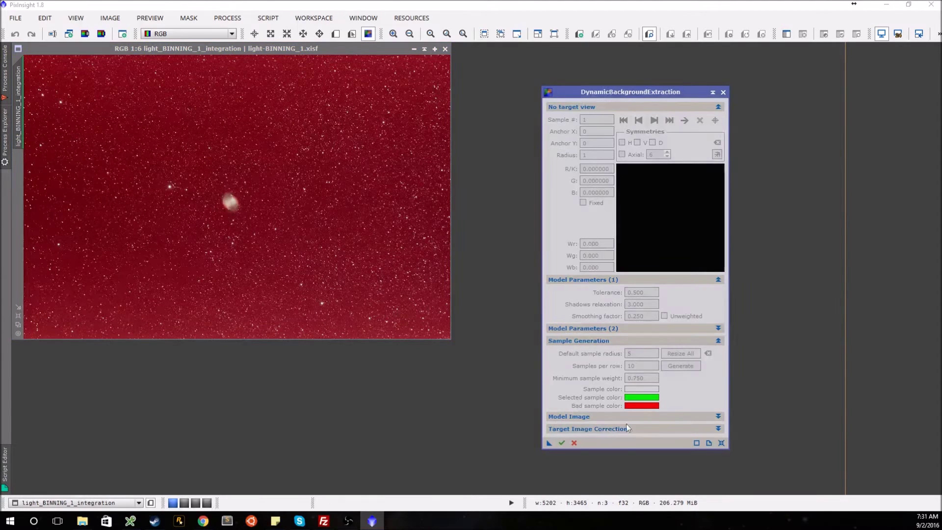
click(639, 417)
click(639, 416)
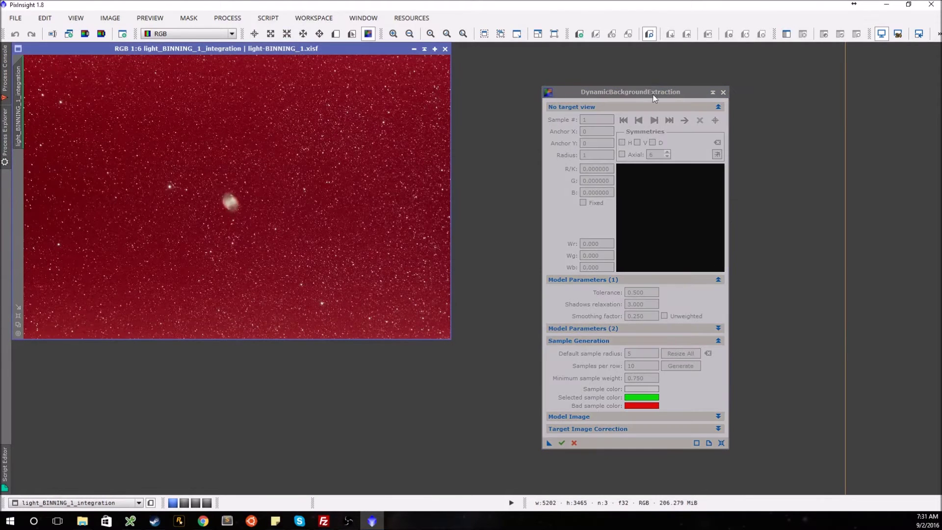
drag(654, 92, 689, 71)
click(759, 70)
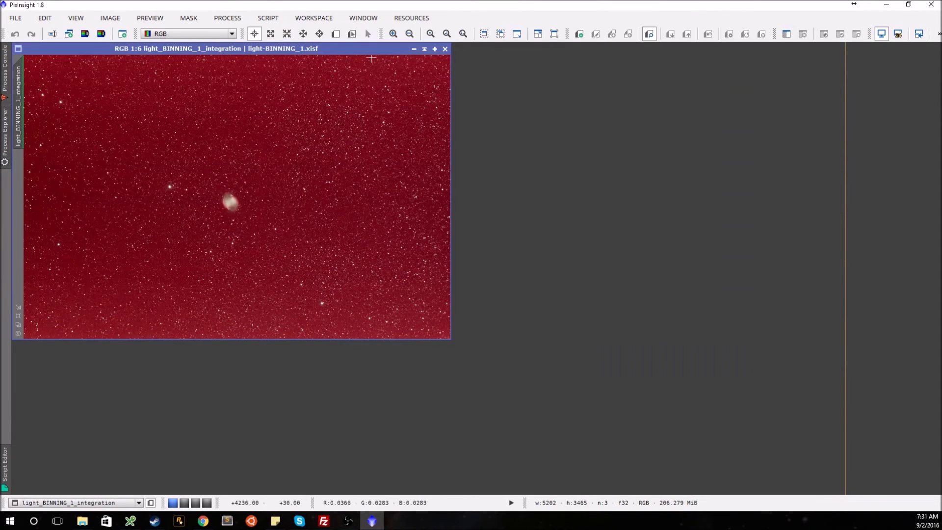
click(236, 19)
mouse_move(246, 33)
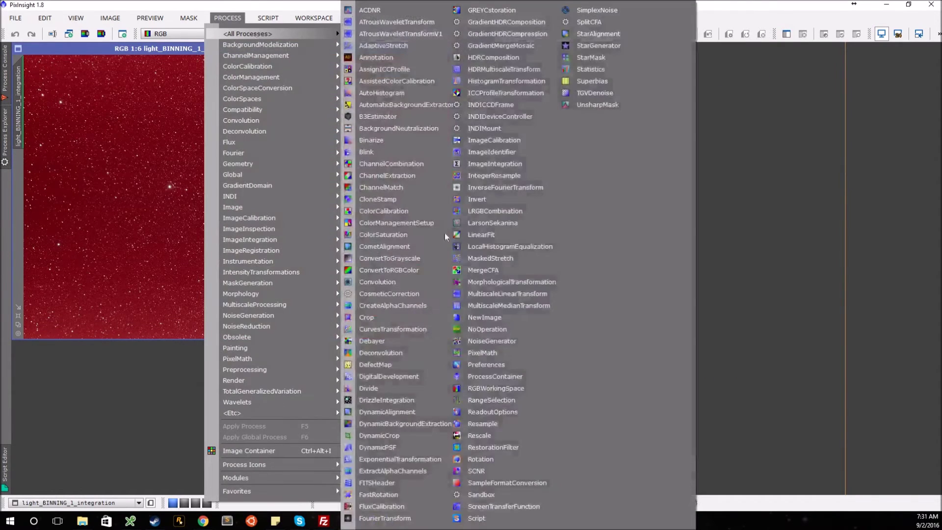
click(425, 423)
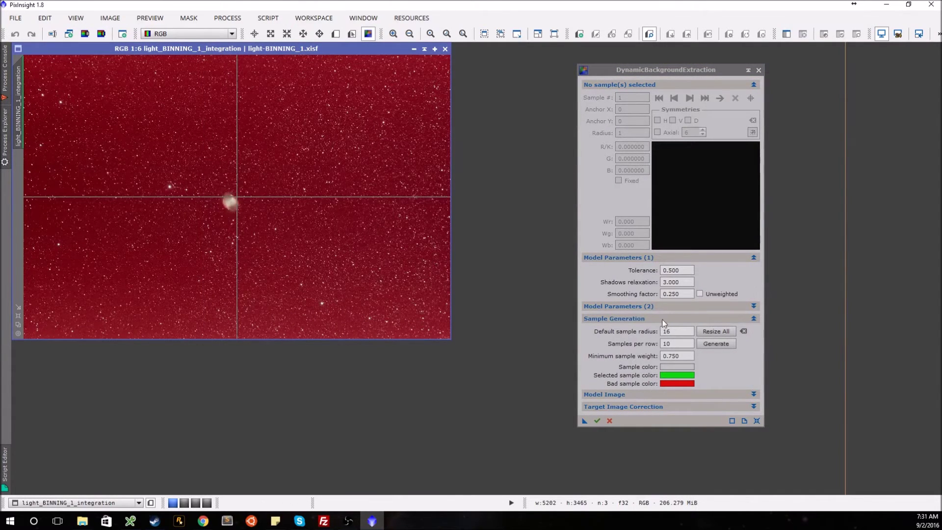
Set the default sample radius to 11 and samples per row to 15.
click(686, 327)
key(BackSpace)
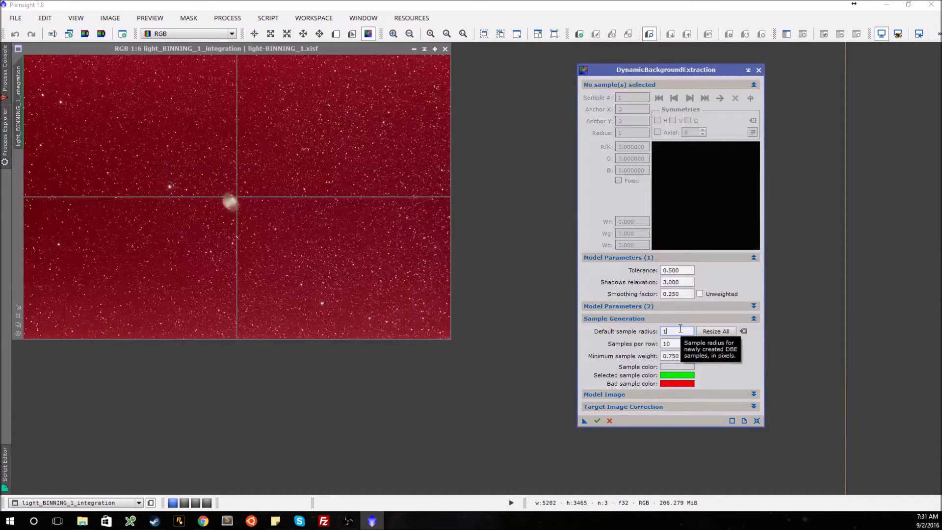
text(41)
key(BackSpace)
key(BackSpace)
text(1)
double_click(682, 342)
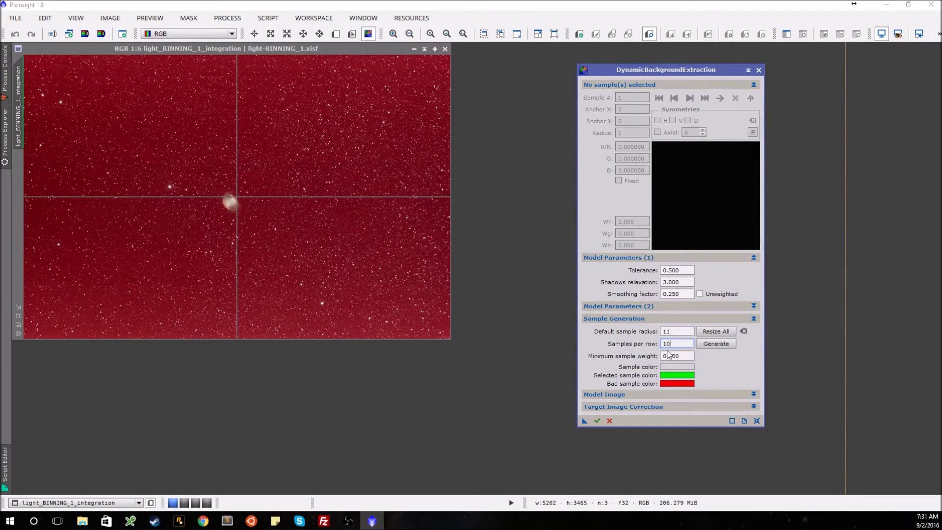
text(15)
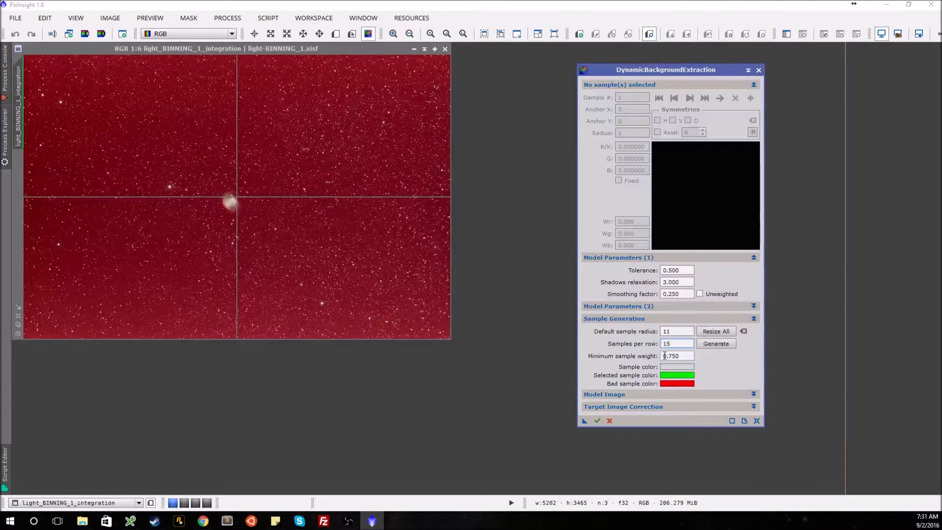
Generate a 158-sample background grid, then select the minimum sample weight field.
click(715, 344)
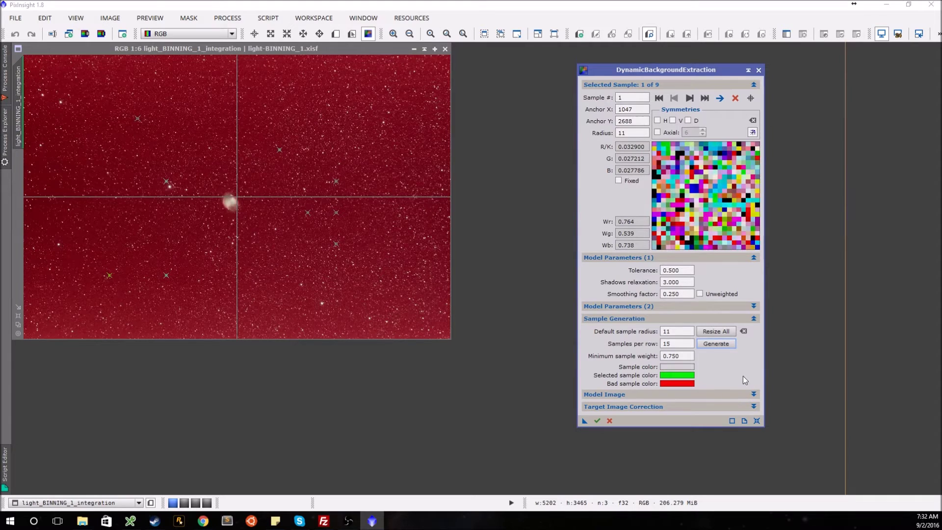
click(676, 357)
Lower the minimum sample weight to 0.150 and regenerate the samples.
key(BackSpace)
text(1)
click(728, 344)
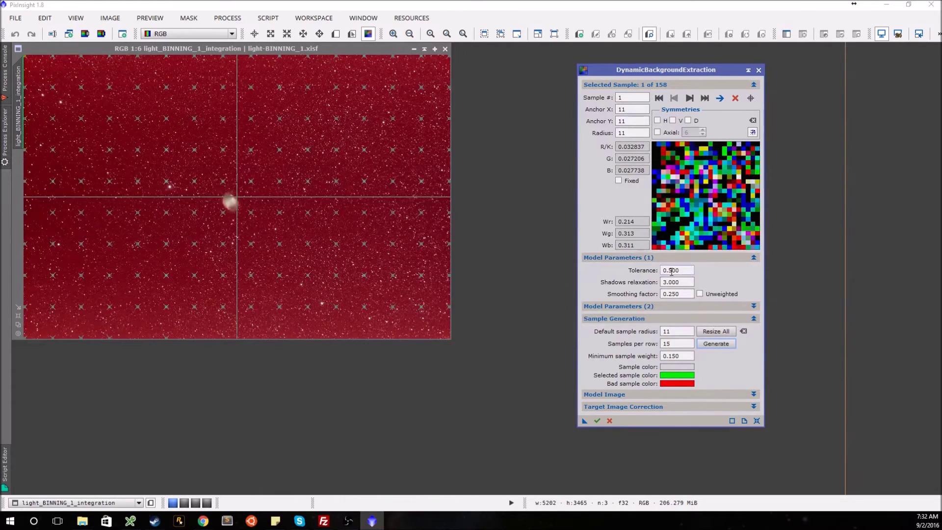
Raise the tolerance to 1.300 and regenerate the grid to 160 samples.
click(671, 270)
click(716, 344)
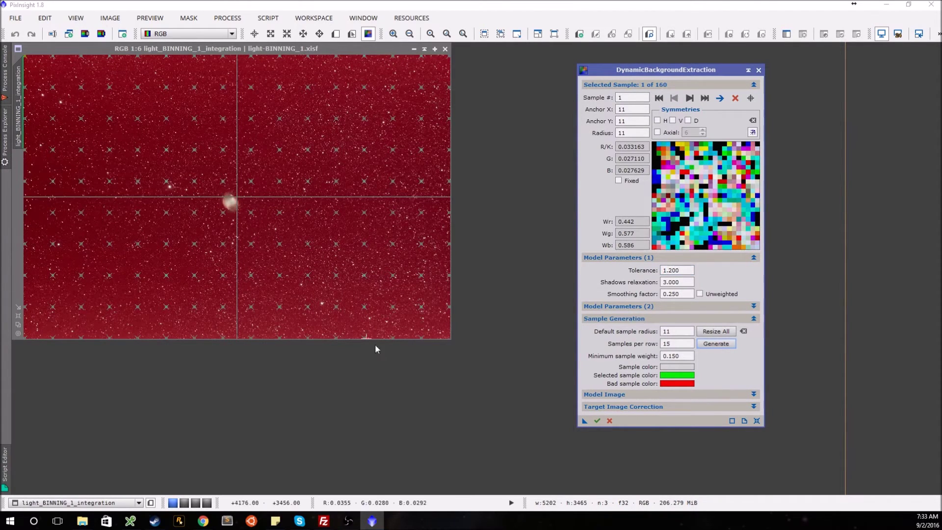
click(673, 270)
text(3)
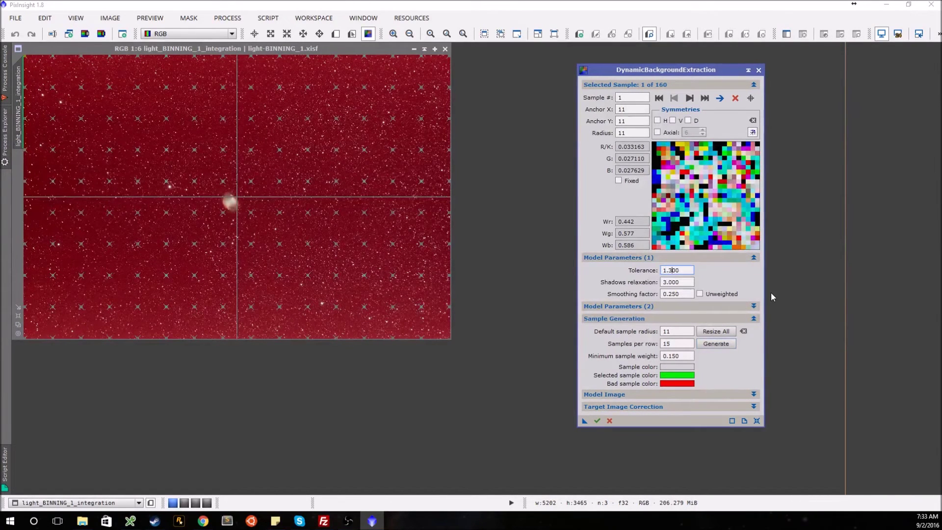
click(706, 342)
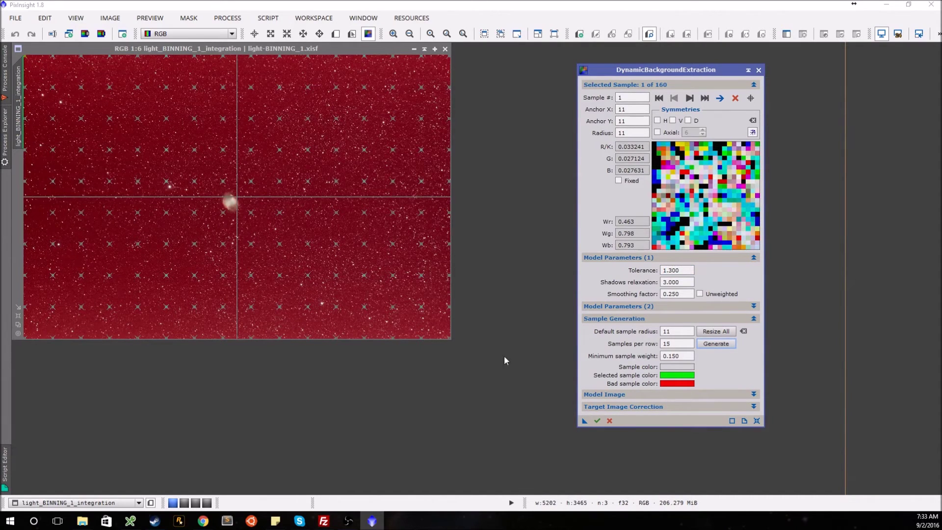
click(659, 409)
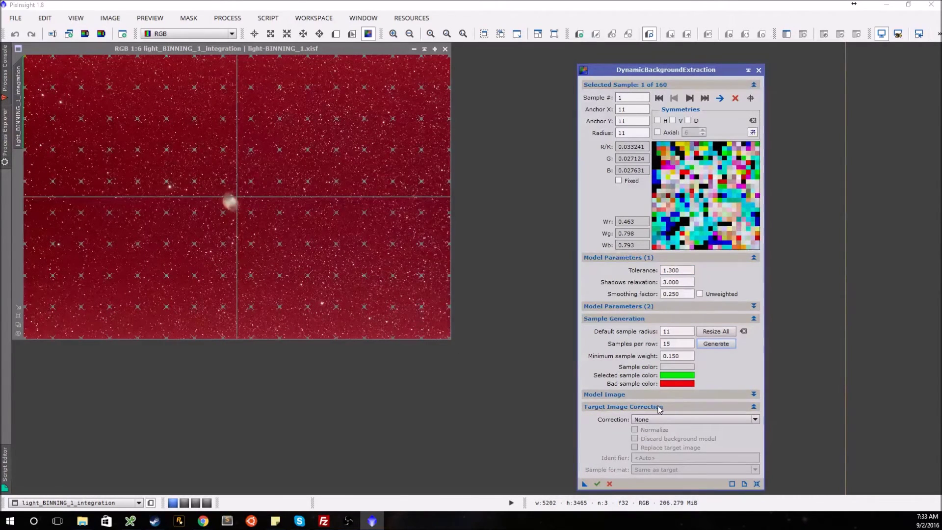
Set the target image correction to Subtraction and execute DBE on the integration image.
click(662, 419)
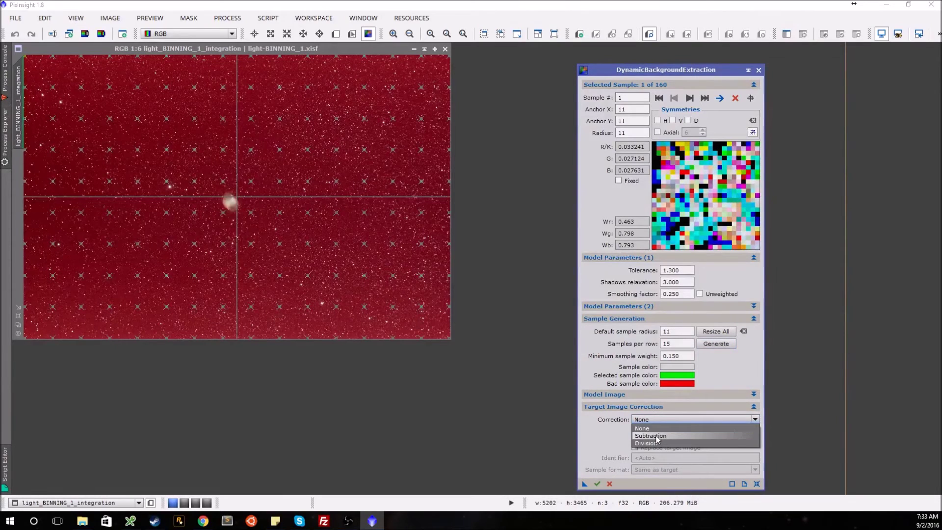
click(657, 434)
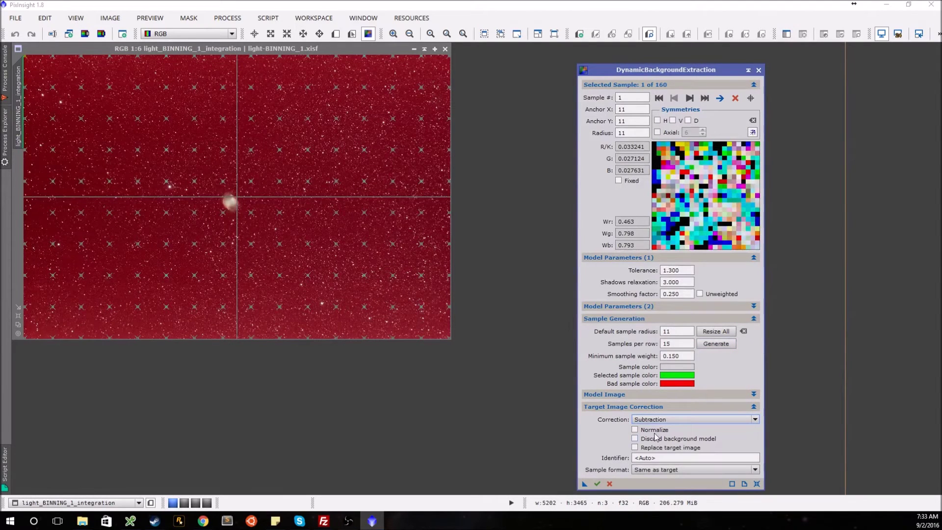
double_click(659, 409)
click(671, 409)
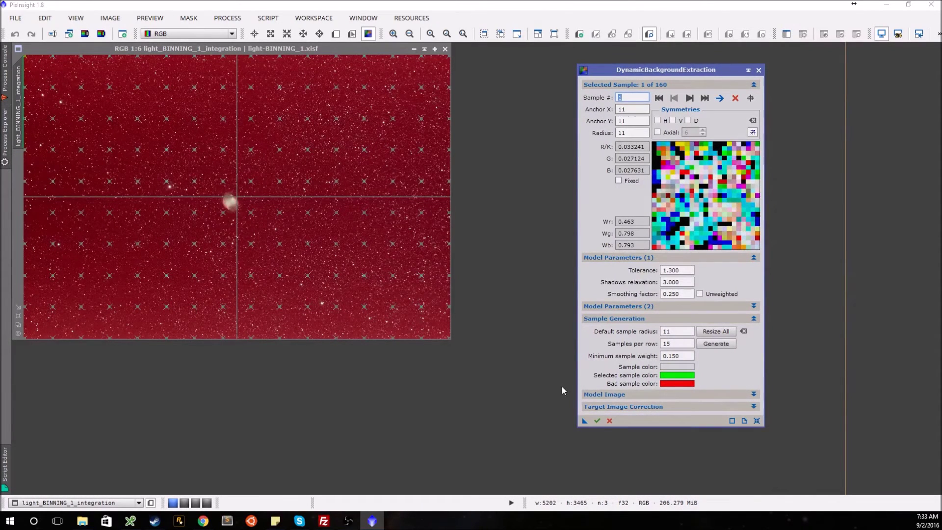
click(597, 421)
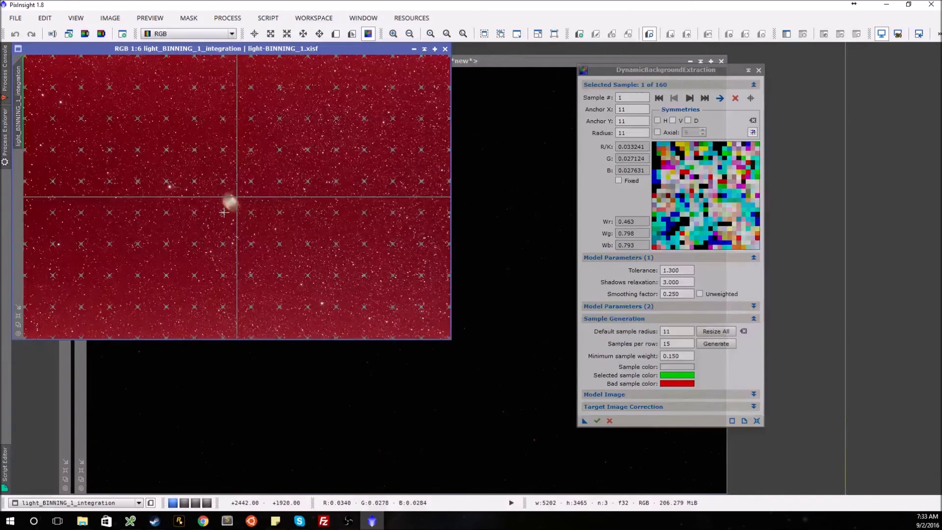
click(206, 228)
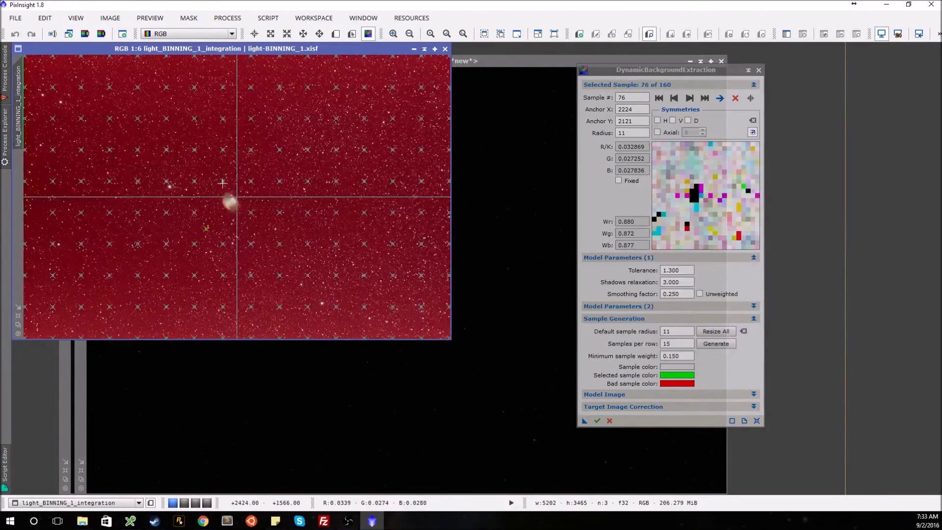
Check three more samples around the nebula, then bring light_BINNING_1_integration_DBE forward.
click(206, 164)
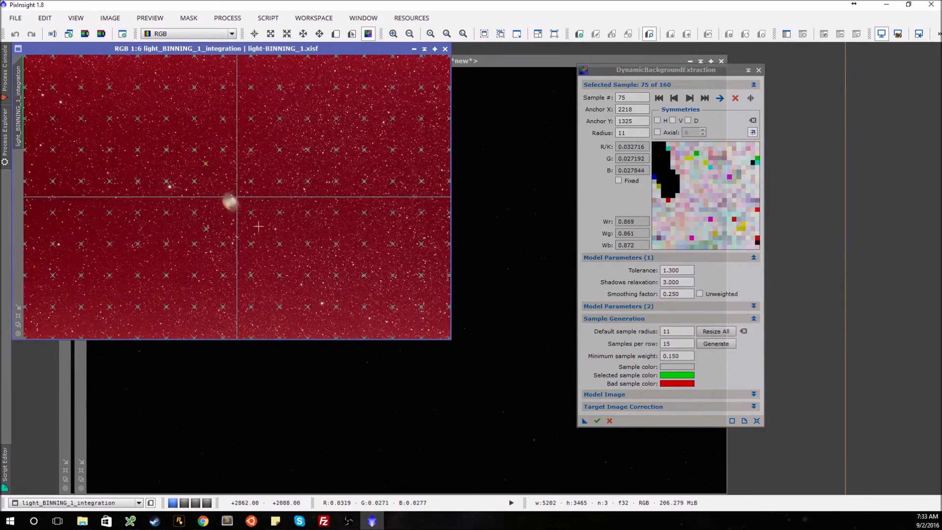
click(251, 216)
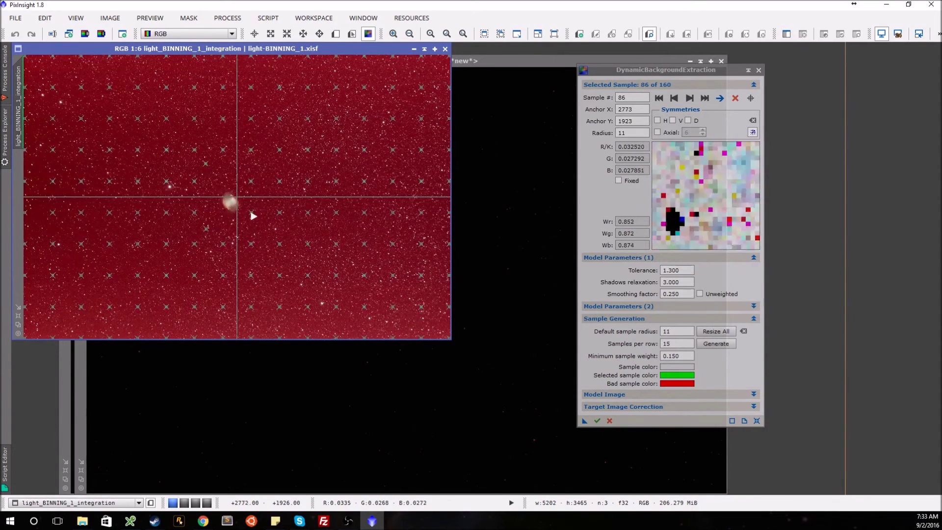
click(258, 180)
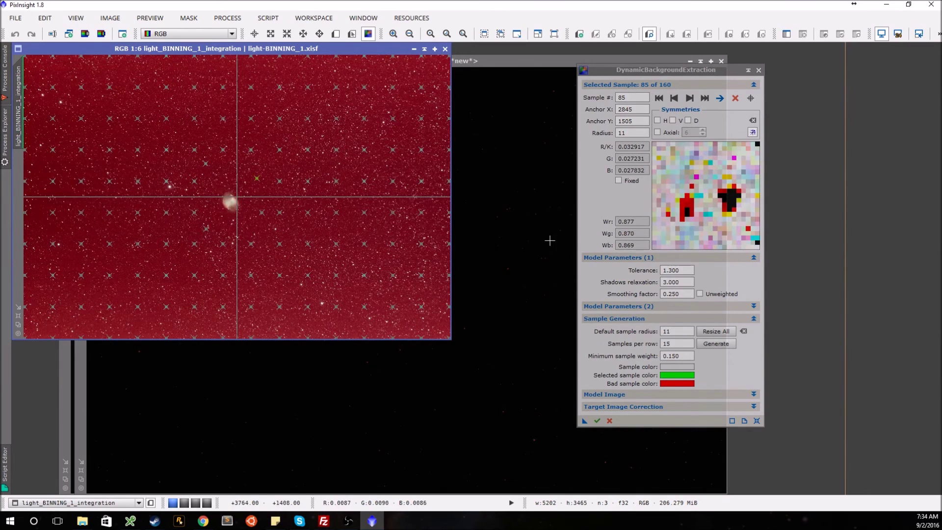
click(537, 61)
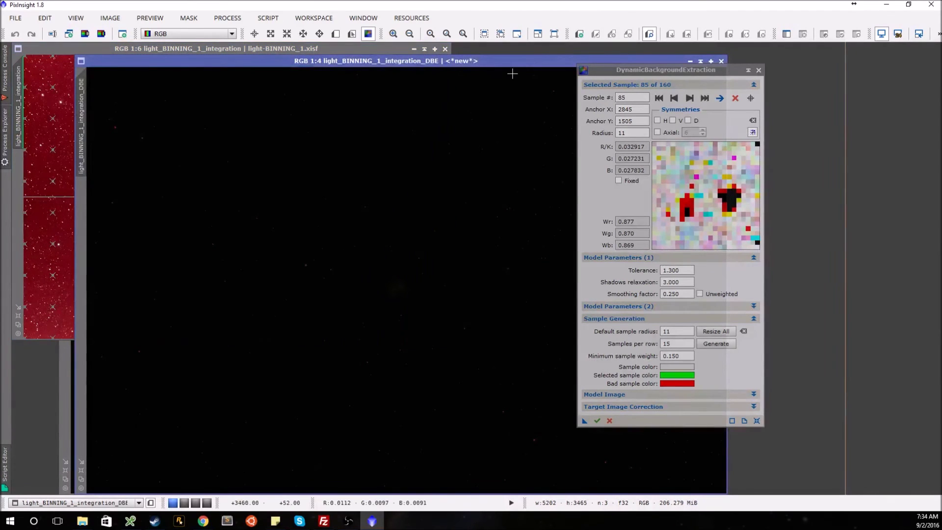
Auto-stretch the background model to view the gradient, then end the DBE session.
click(69, 395)
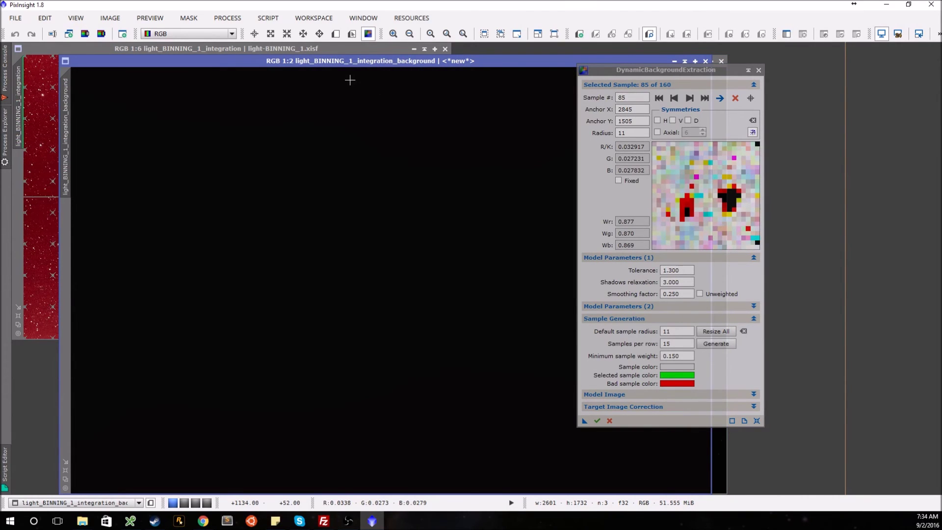
key(ctrl+a)
click(759, 70)
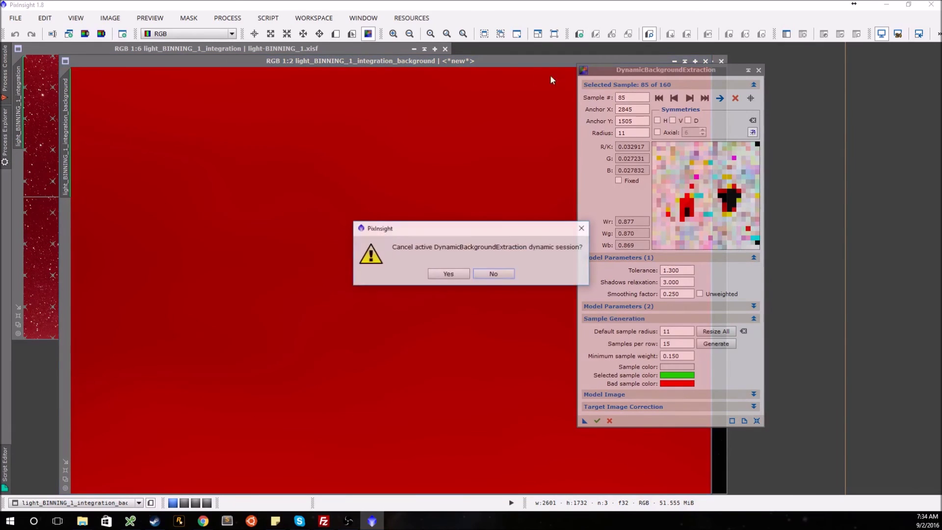
click(448, 274)
Close the background model image and bring the DBE result to the front.
drag(478, 63, 565, 57)
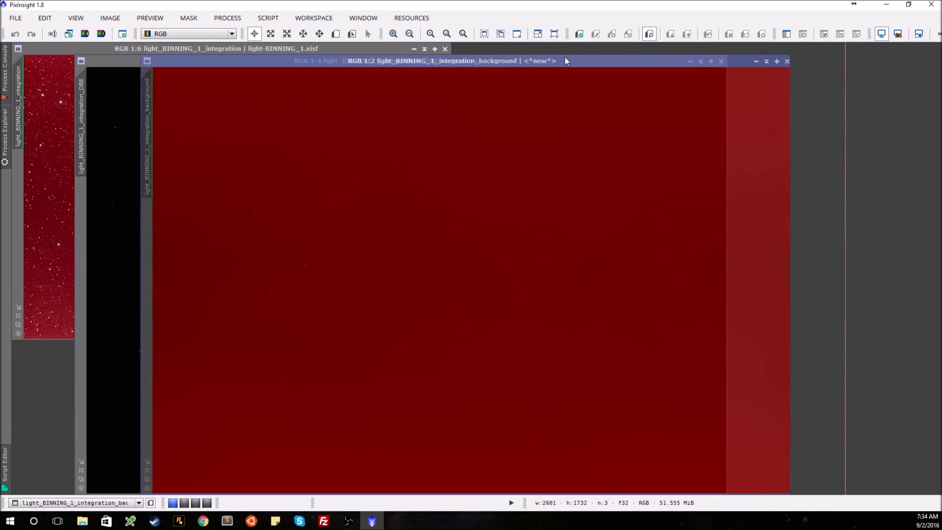
click(88, 47)
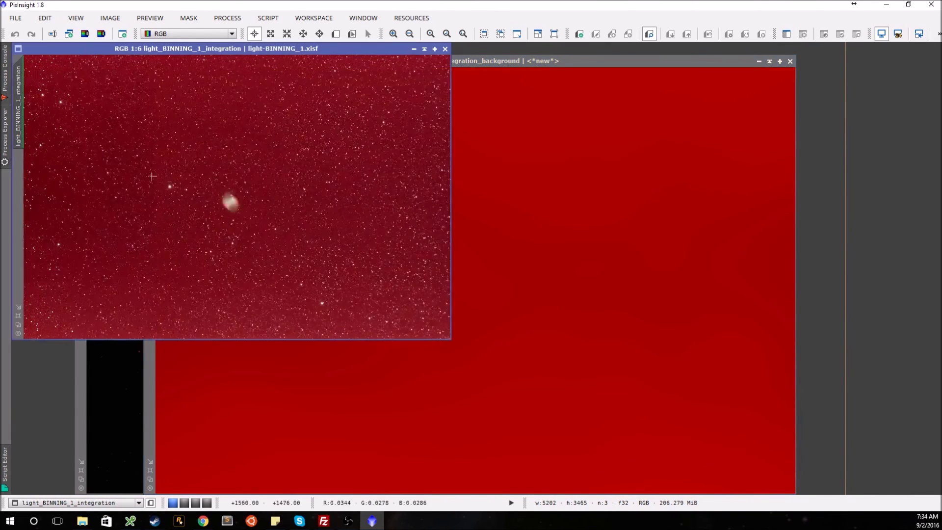
click(710, 266)
click(790, 61)
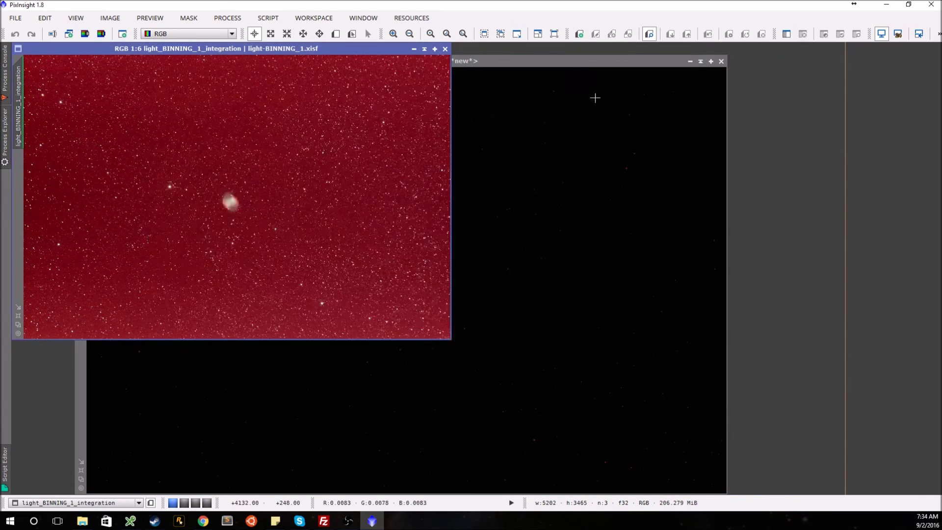
click(587, 62)
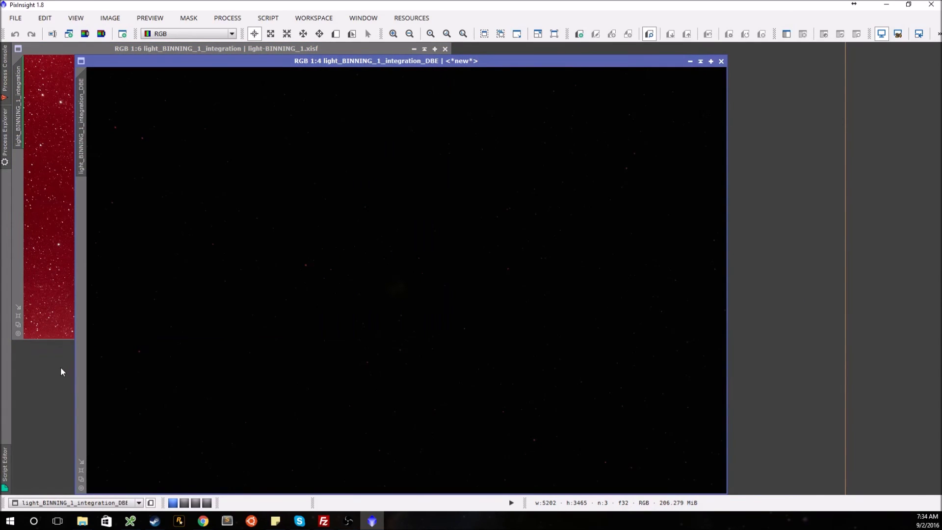
Auto-stretch the DBE result, shift it right, and bring the red original forward beside it.
key(ctrl+a)
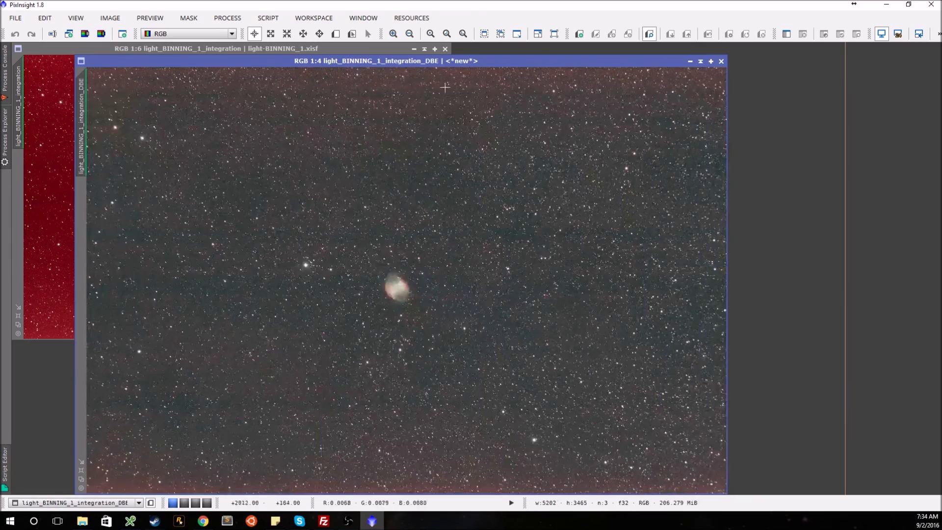
drag(480, 60, 593, 51)
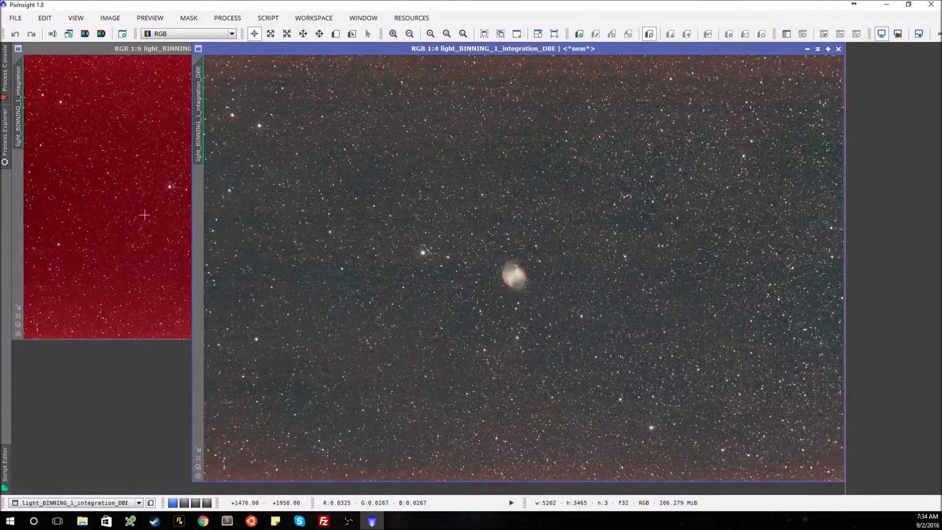
click(144, 214)
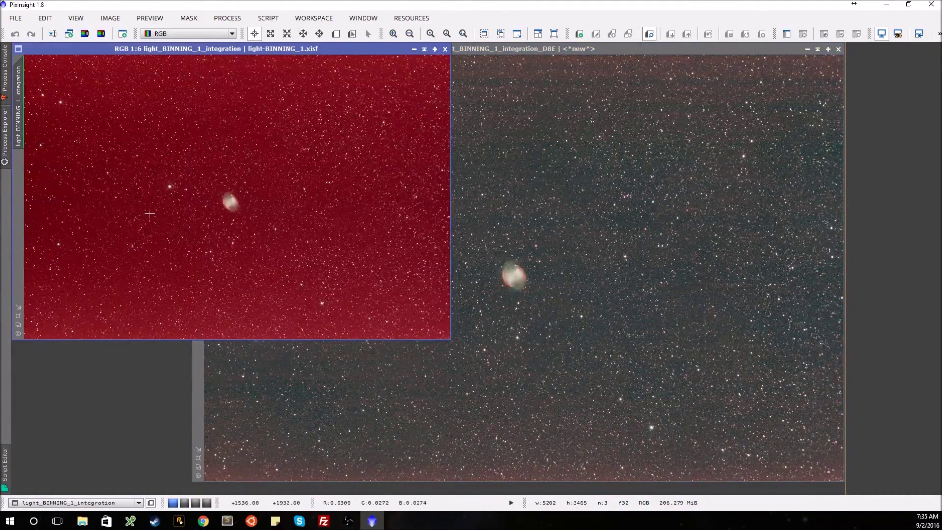